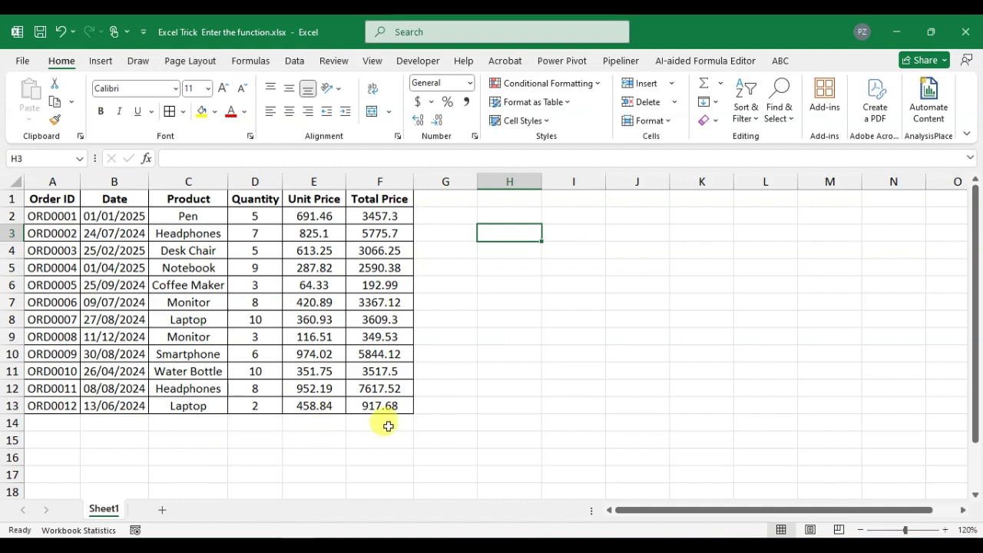
Step: Start inserting a function in cell F14 below the Total Price column and search for "sum"
click(389, 426)
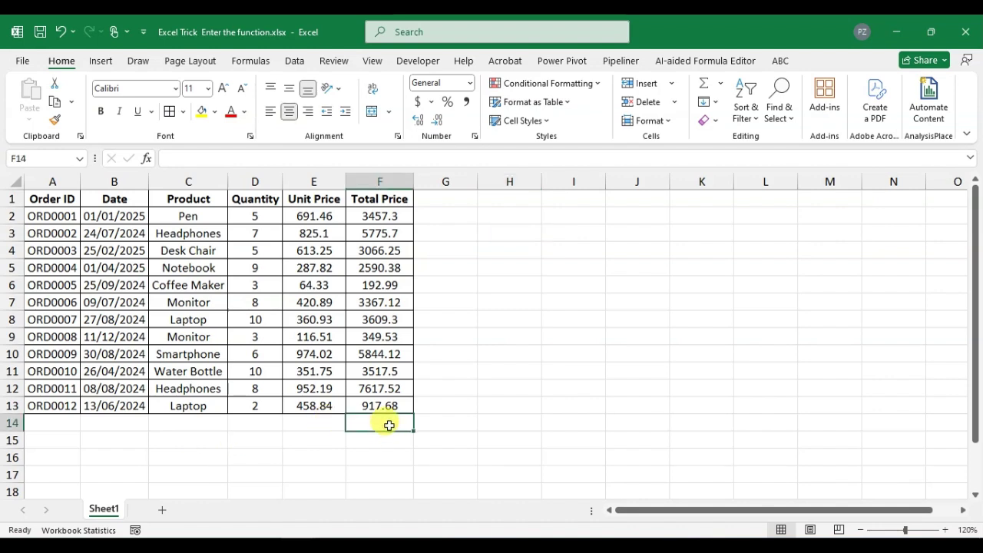
click(147, 159)
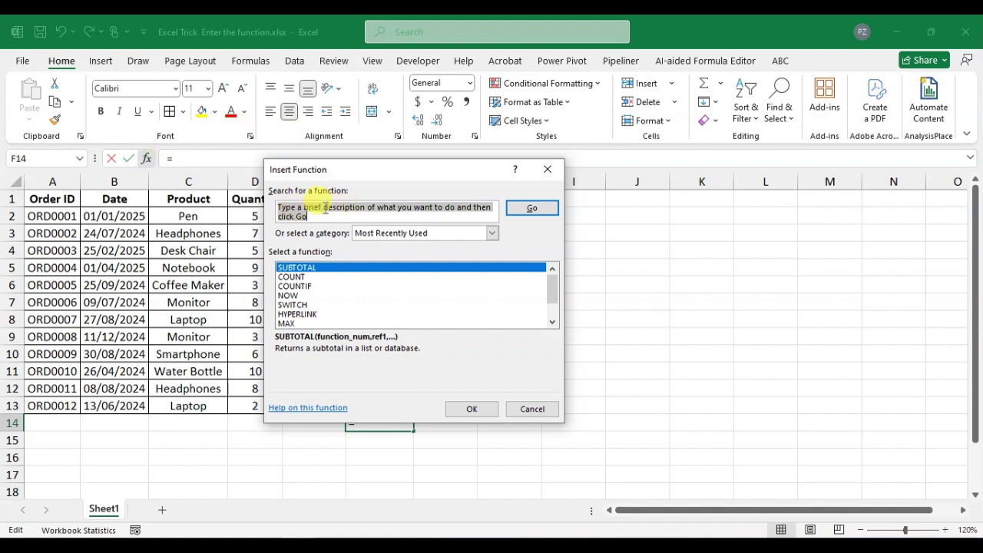
text(sum)
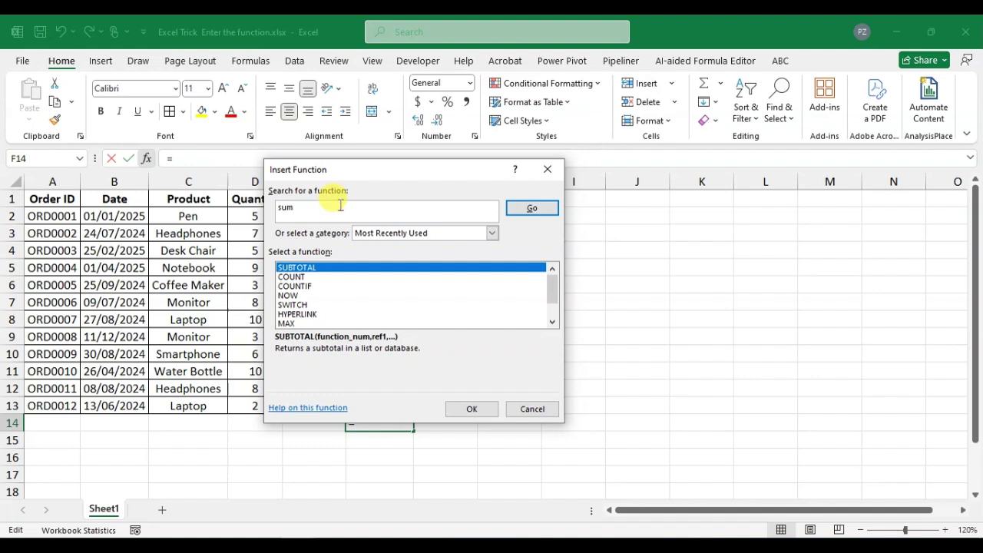
click(523, 206)
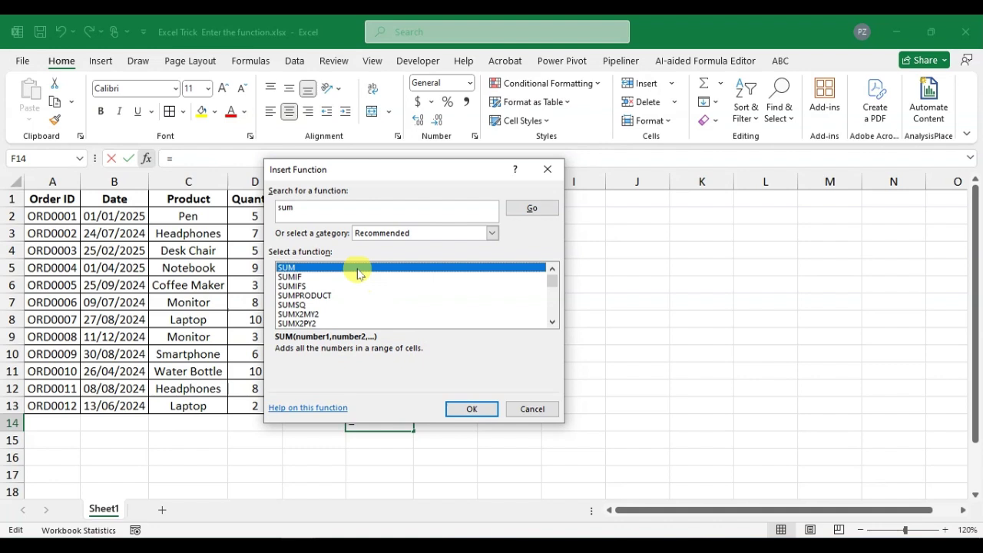
Step: Browse the functions offered in the Date & Time, Lookup & Reference and Most Recently Used categories
click(492, 234)
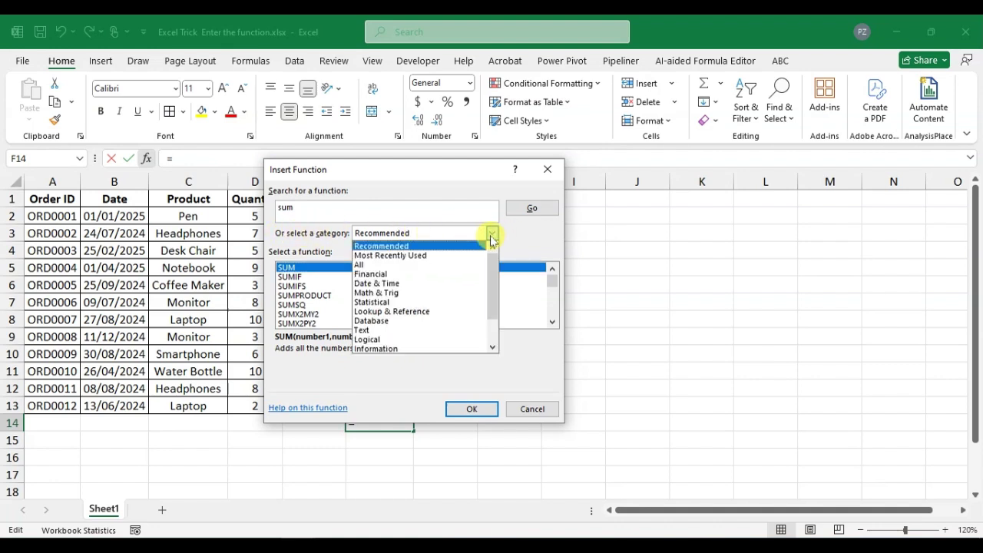
click(379, 290)
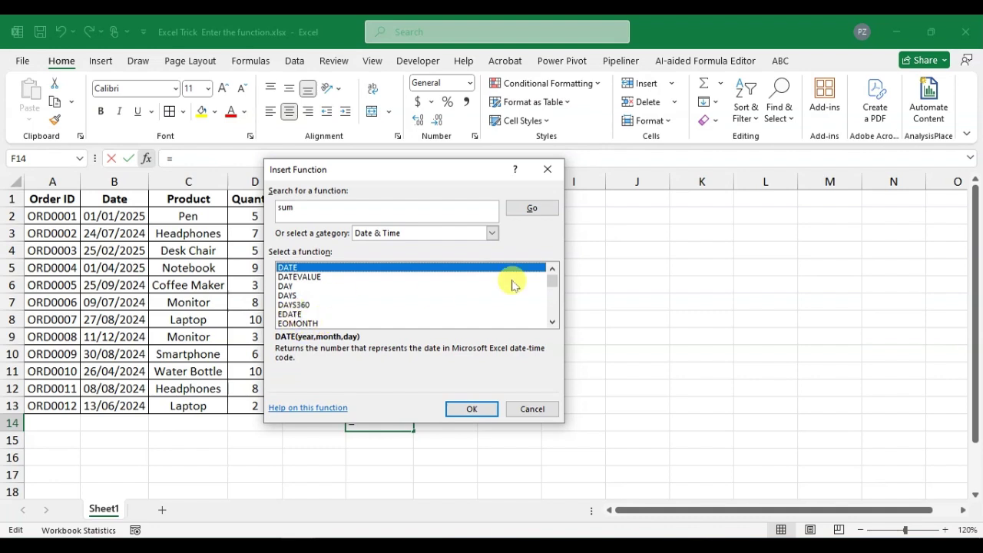
mouse_move(548, 281)
mouse_down()
mouse_move(550, 325)
mouse_move(546, 265)
mouse_up()
click(492, 233)
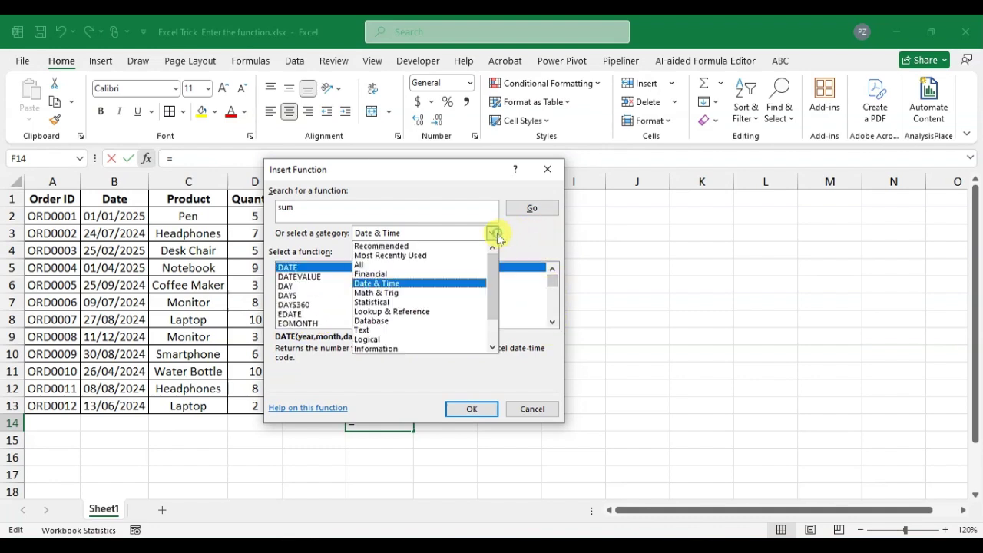
click(409, 312)
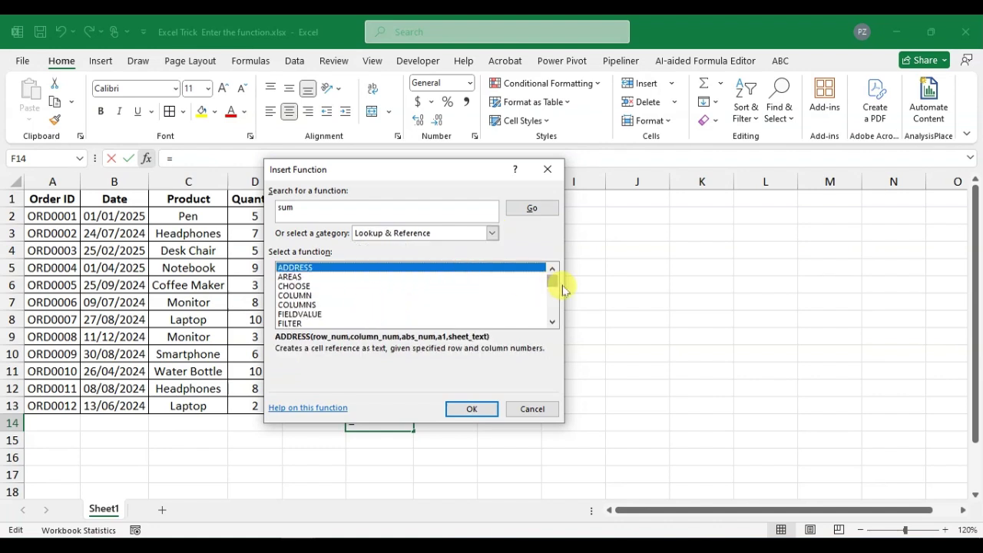
mouse_move(556, 286)
mouse_down()
mouse_move(560, 325)
mouse_move(555, 279)
mouse_up()
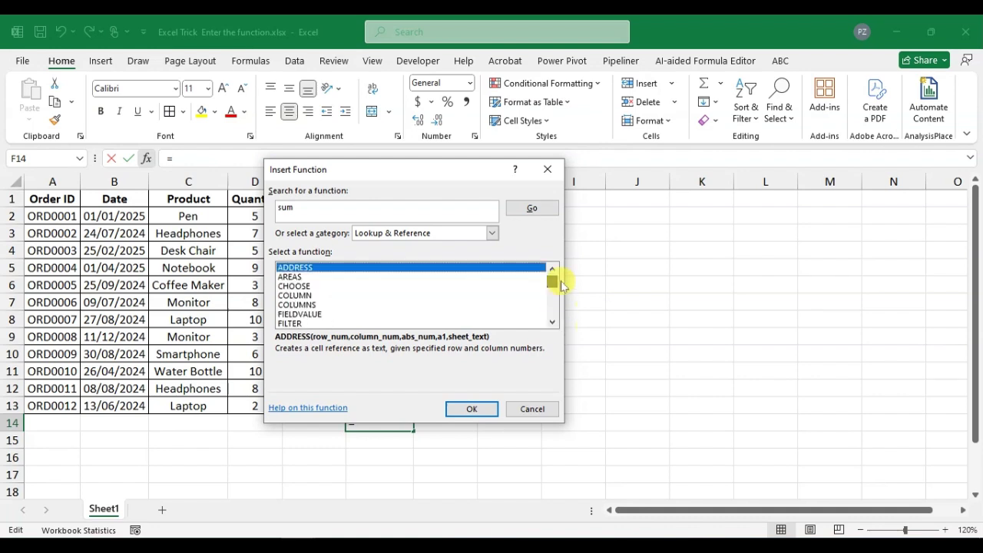
click(491, 233)
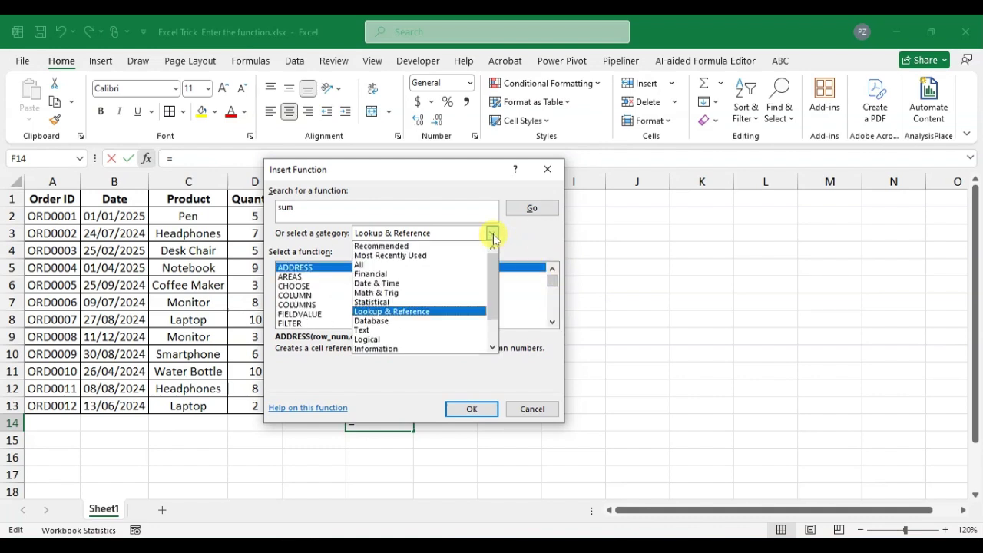
click(383, 256)
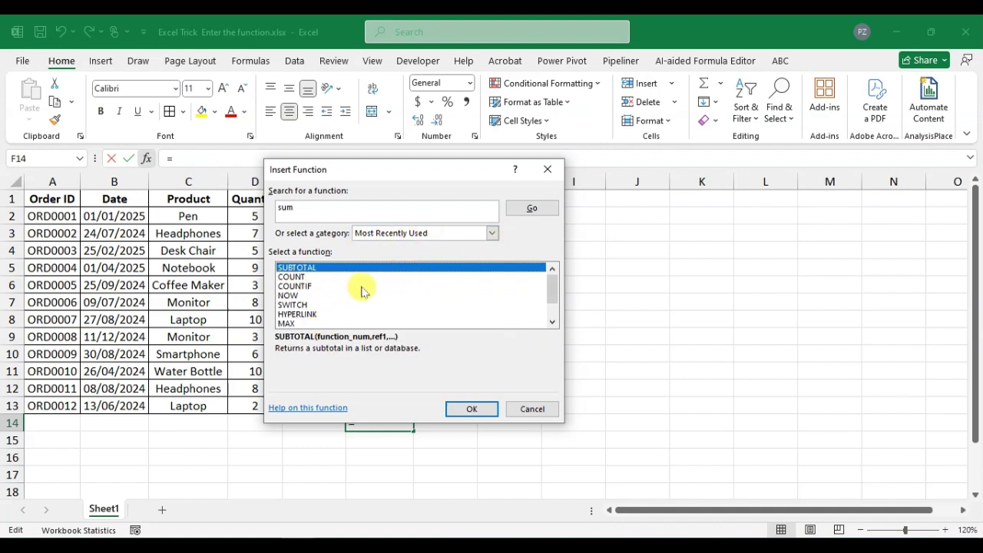
Step: Search the functions for "sum" again and choose SUM for cell F14
click(319, 209)
text(sum)
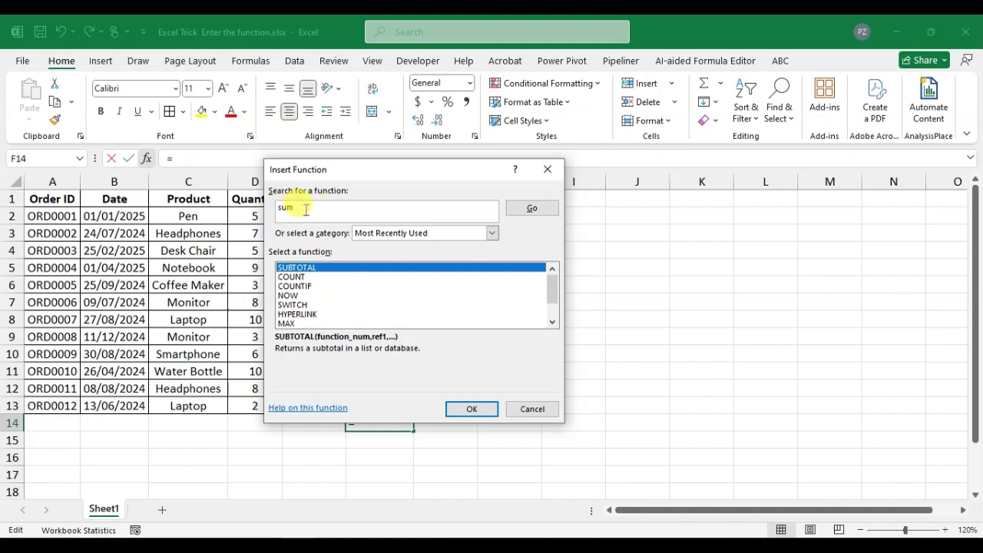
click(516, 206)
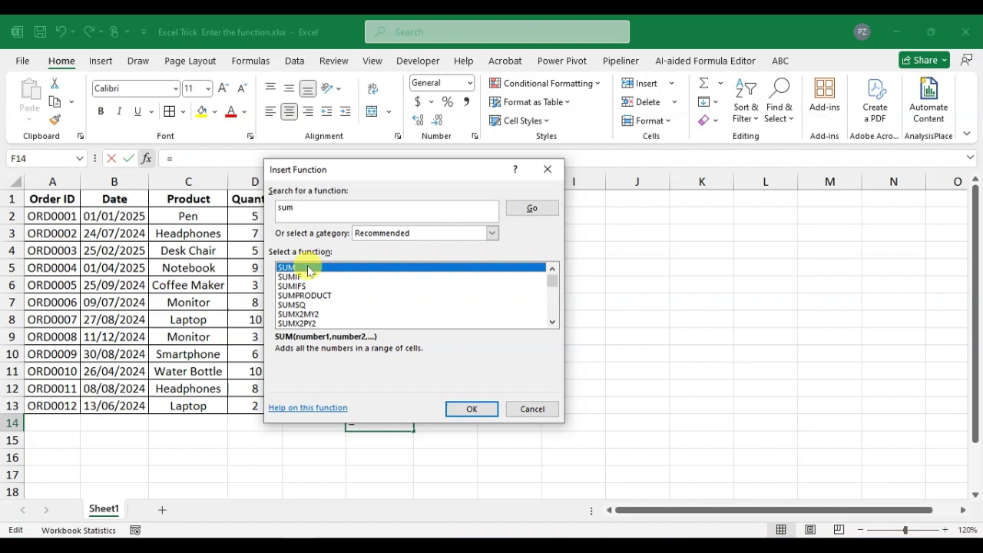
click(461, 410)
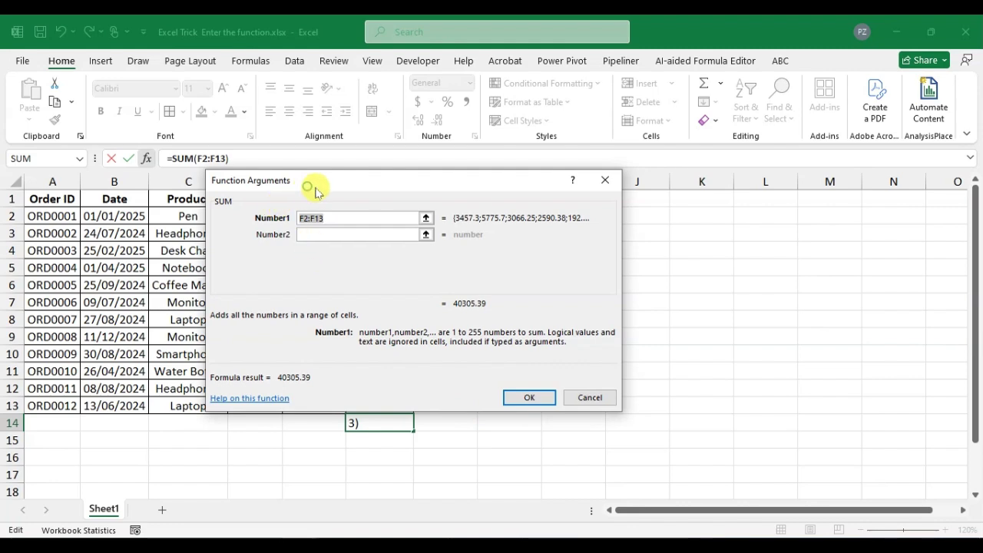
Step: Set SUM's Number1 argument to the Total Price values F2:F13 and enter the formula in F14
drag(313, 189, 562, 194)
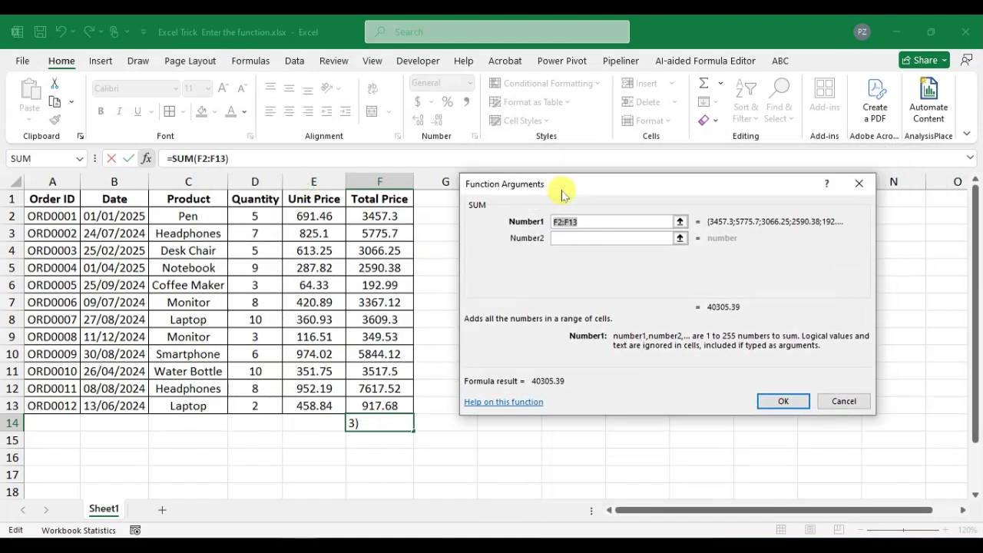
click(679, 223)
drag(382, 212, 399, 397)
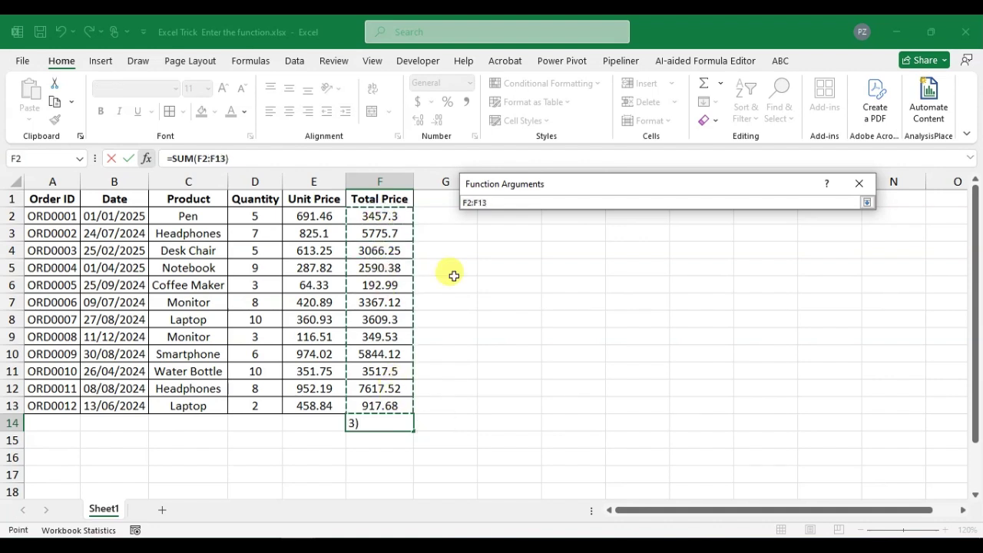
click(867, 202)
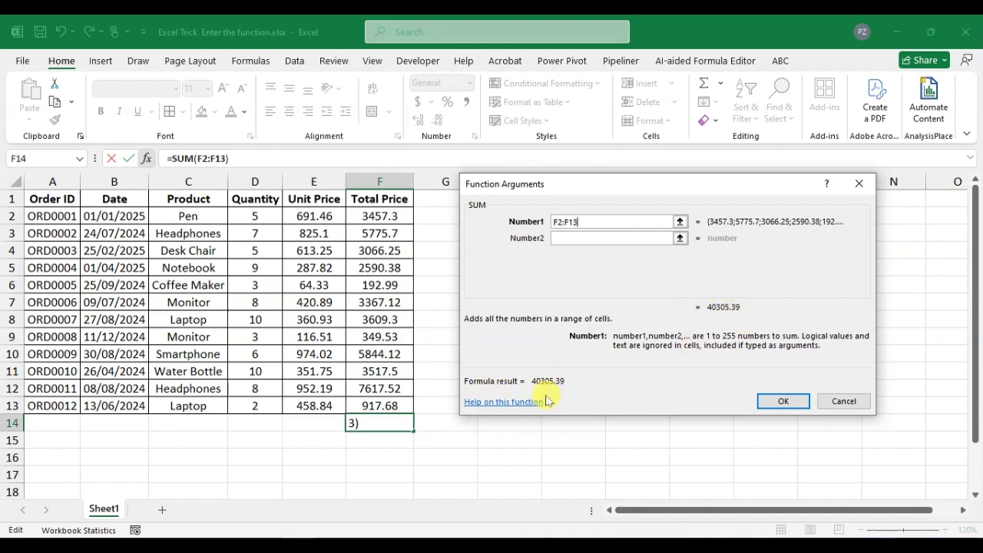
click(783, 402)
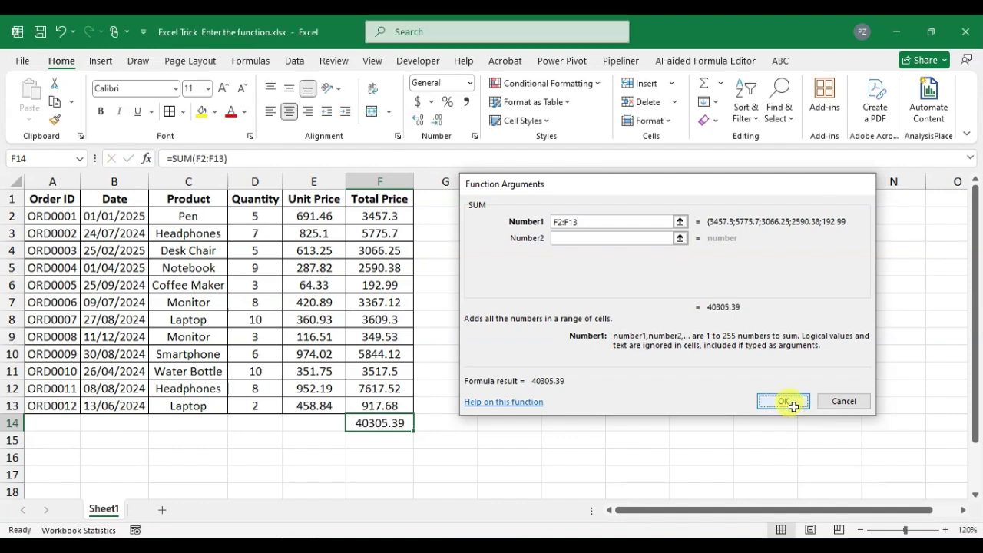
click(428, 438)
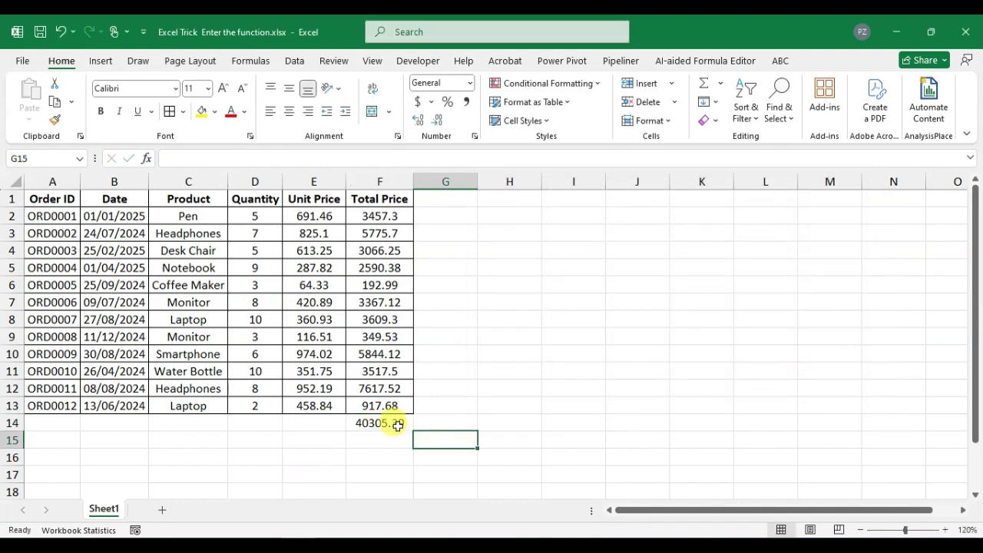
Step: Clear the SUM formula from F14, search the functions for "max" and choose MAX for that cell
click(395, 423)
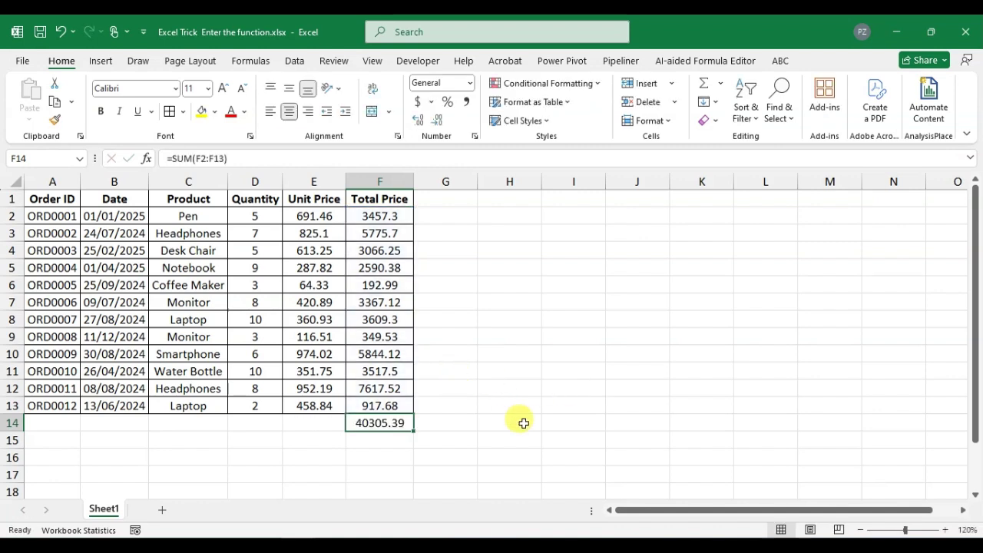
key(Delete)
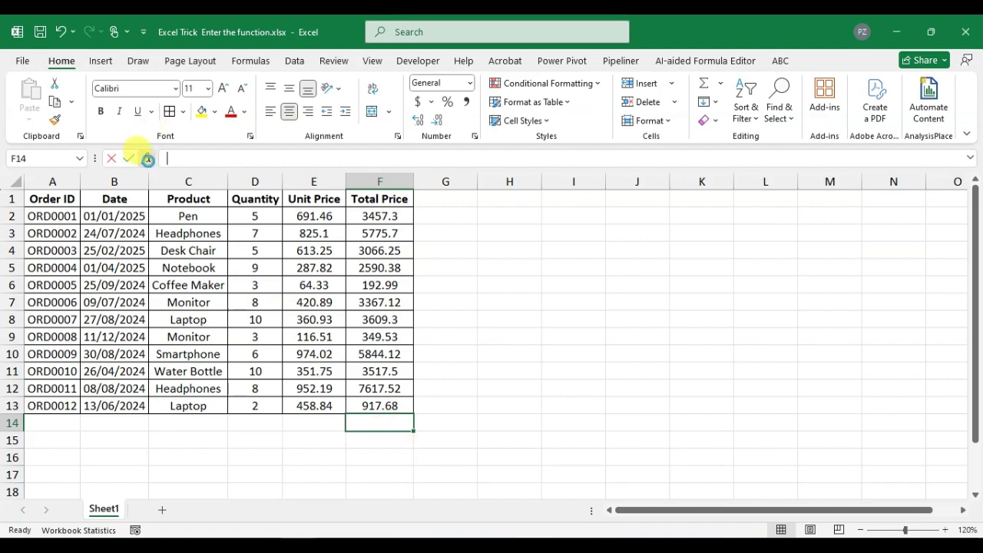
click(145, 158)
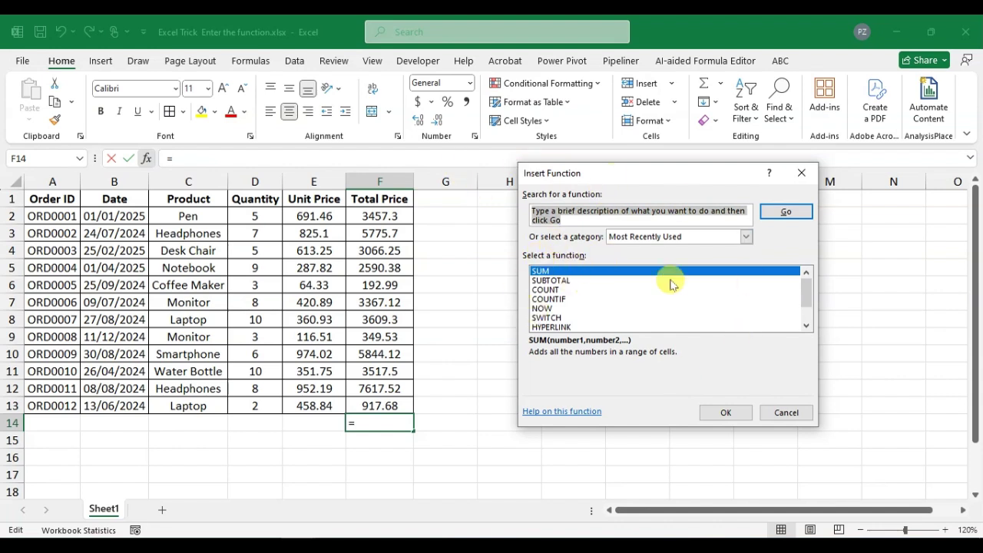
click(570, 211)
text(max)
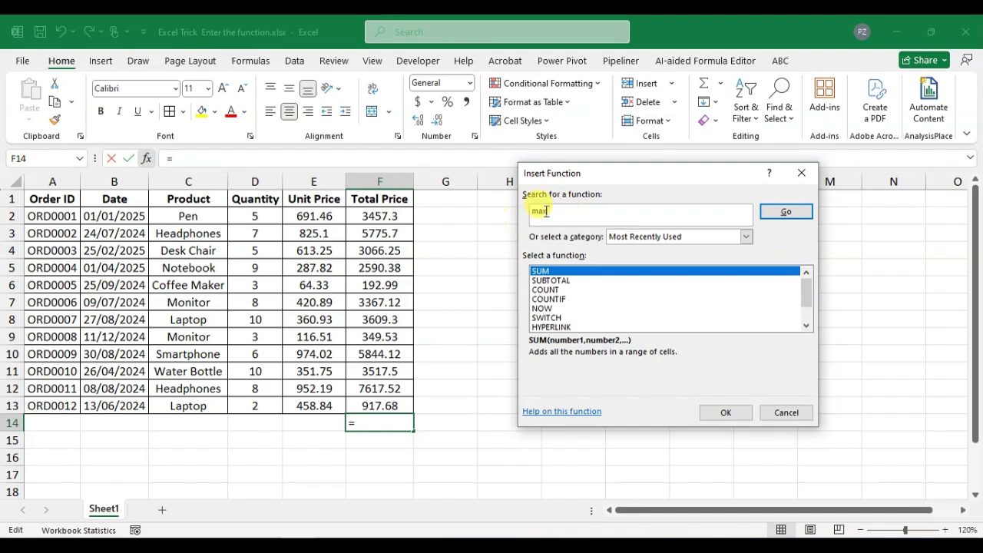
click(799, 212)
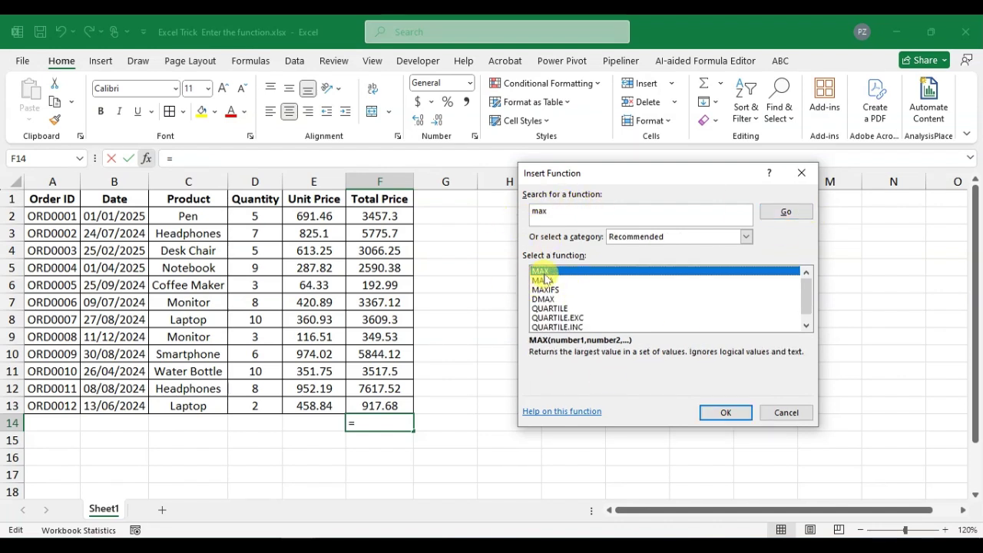
click(725, 412)
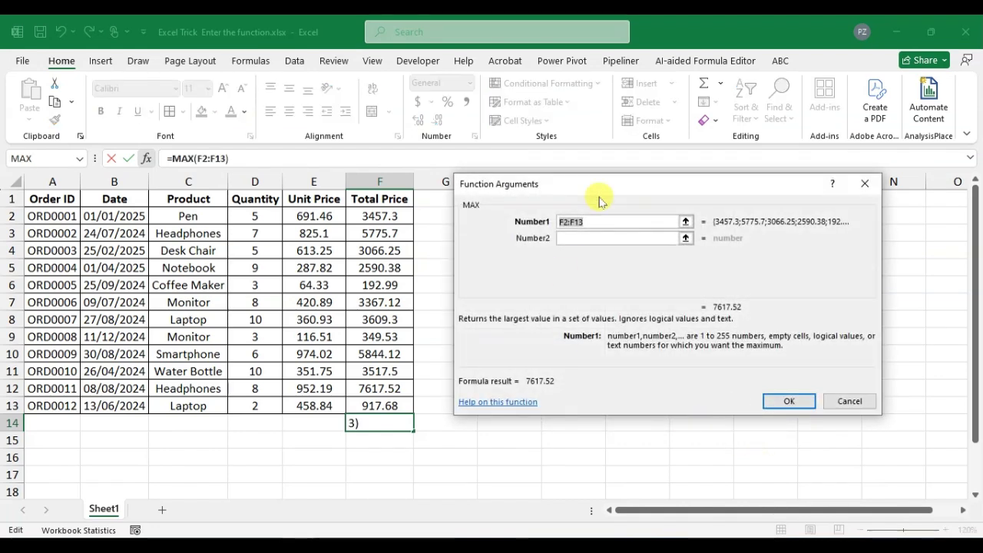
Step: Set MAX's Number1 argument to the Total Price values F2:F13 and enter the formula in F14
click(686, 222)
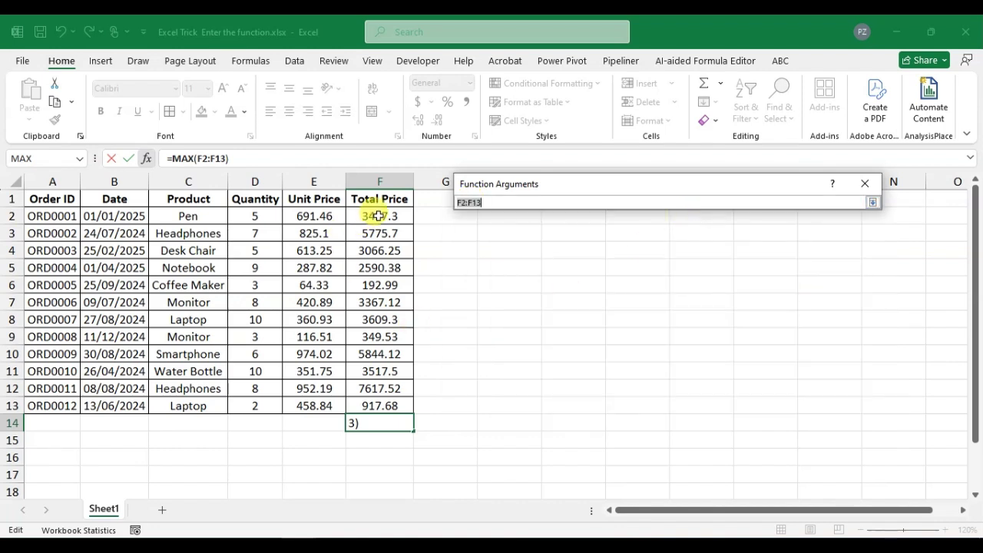
drag(377, 214, 402, 407)
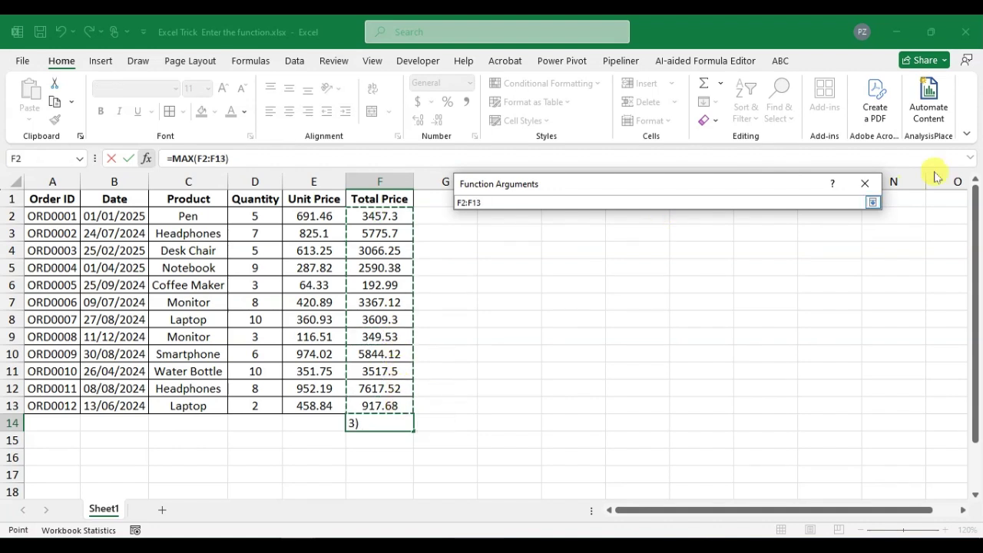
click(873, 202)
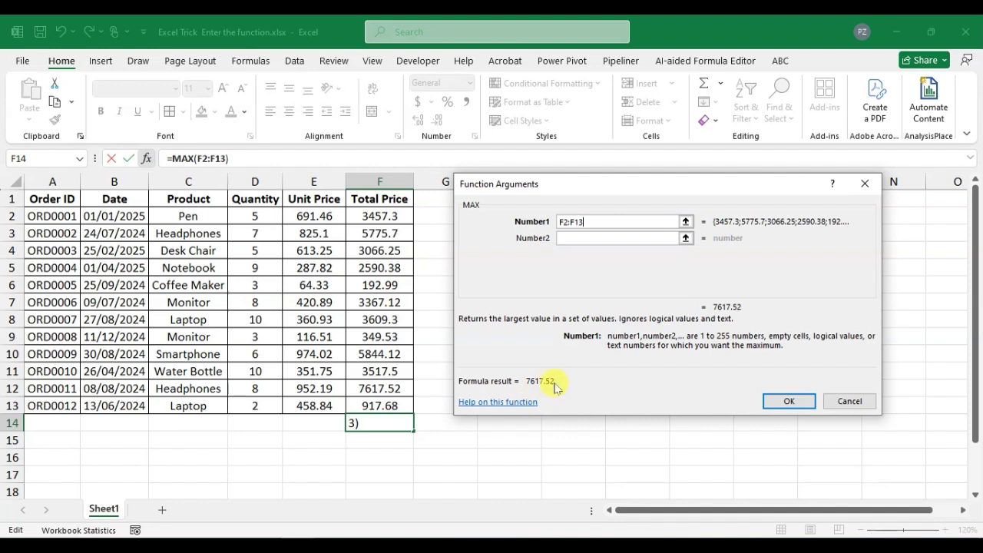
click(784, 400)
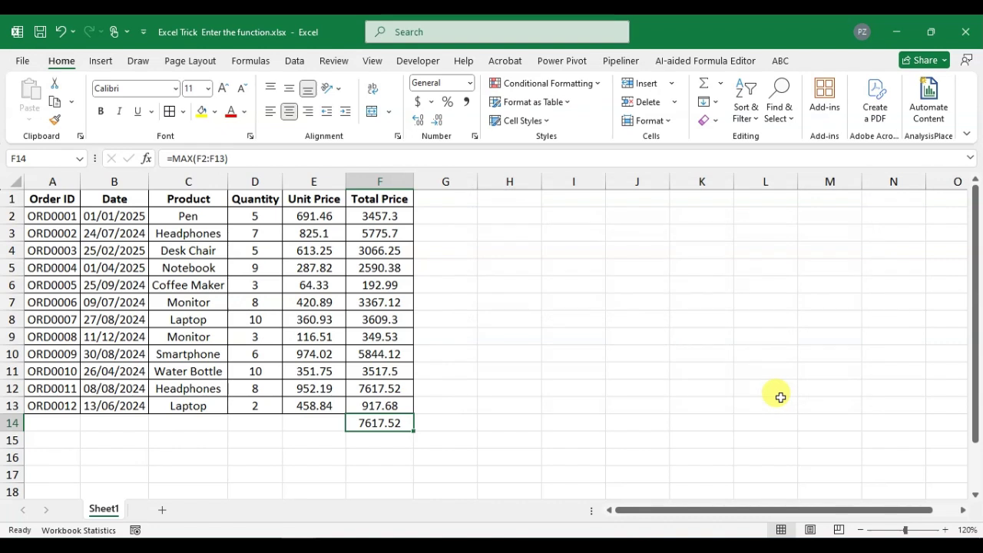